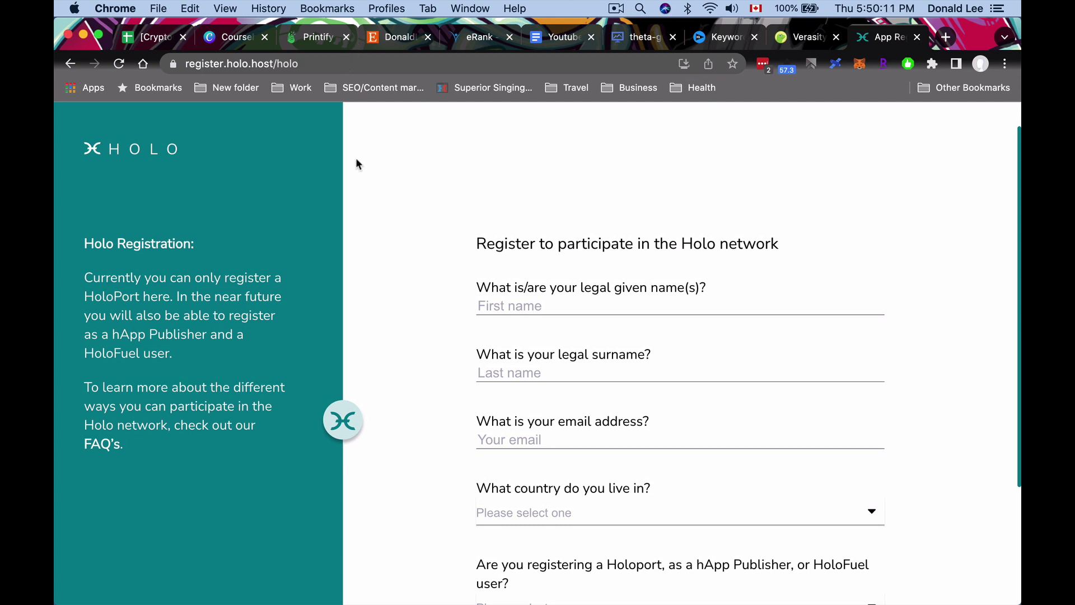
- Enter the registrant's first name, last name and the start of their email address
{"action": "scroll", "coordinate": [356, 163], "scroll_direction": "down", "scroll_amount": 1}
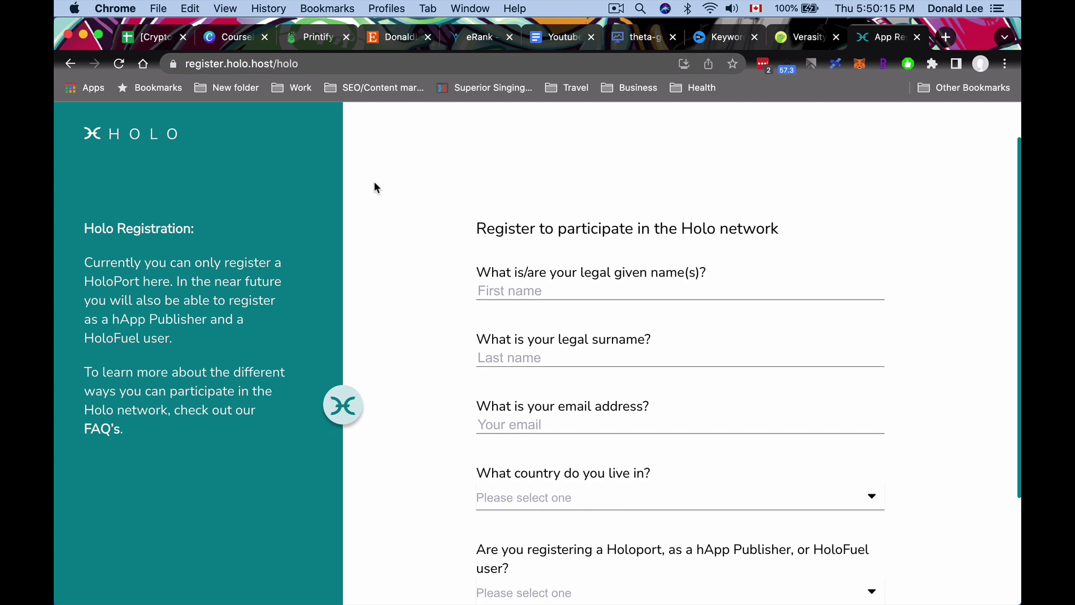
{"action": "left_click", "coordinate": [505, 289]}
{"action": "key", "text": "Tab"}
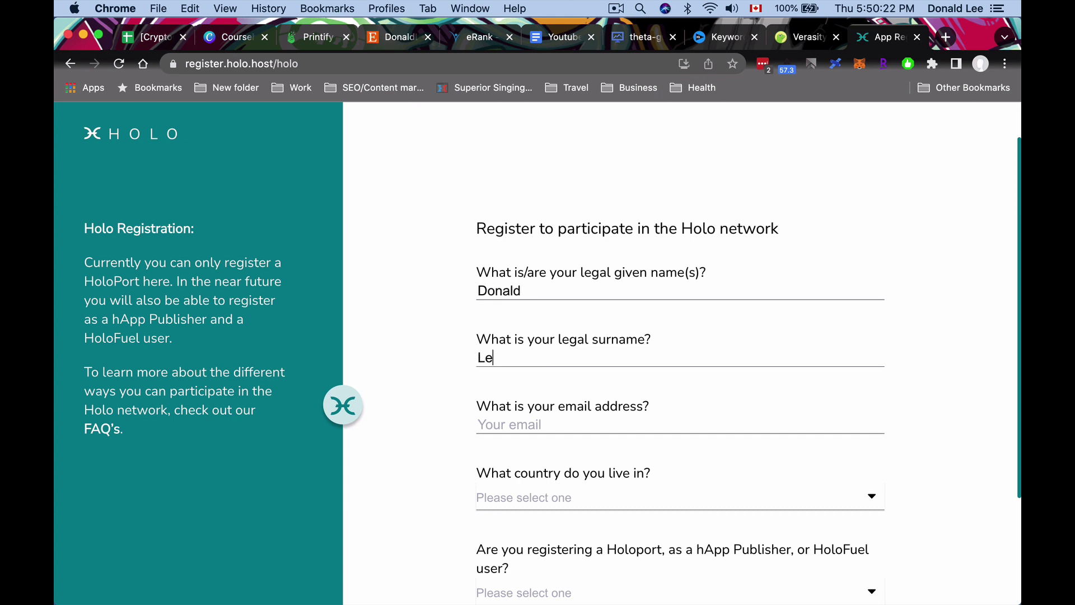
{"action": "key", "text": "Tab"}
{"action": "type", "text": "donald"}
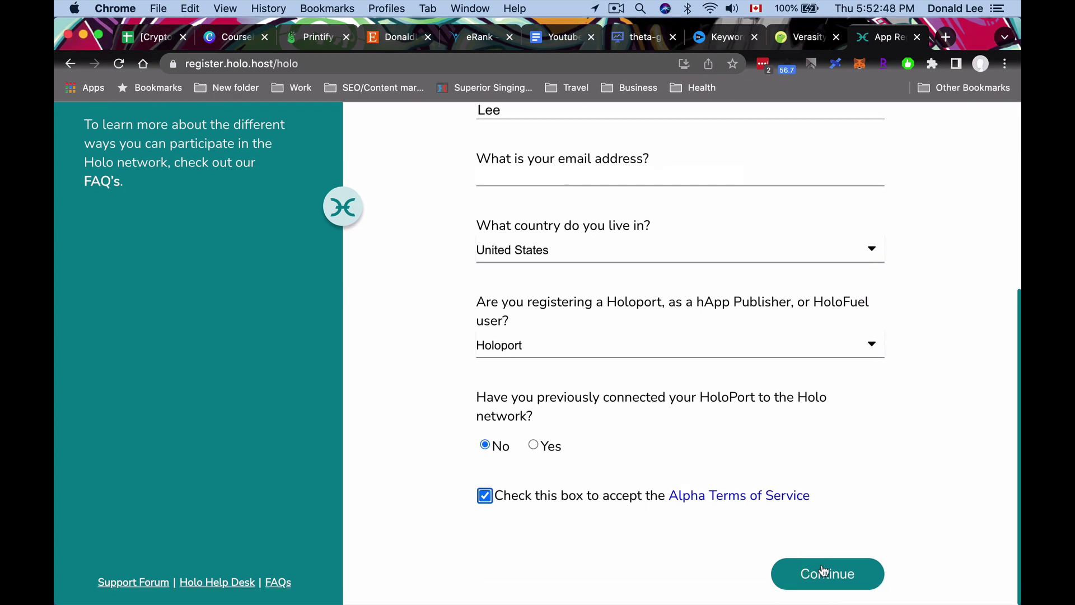
- Submit the completed HoloPort registration form
{"action": "left_click", "coordinate": [823, 572]}
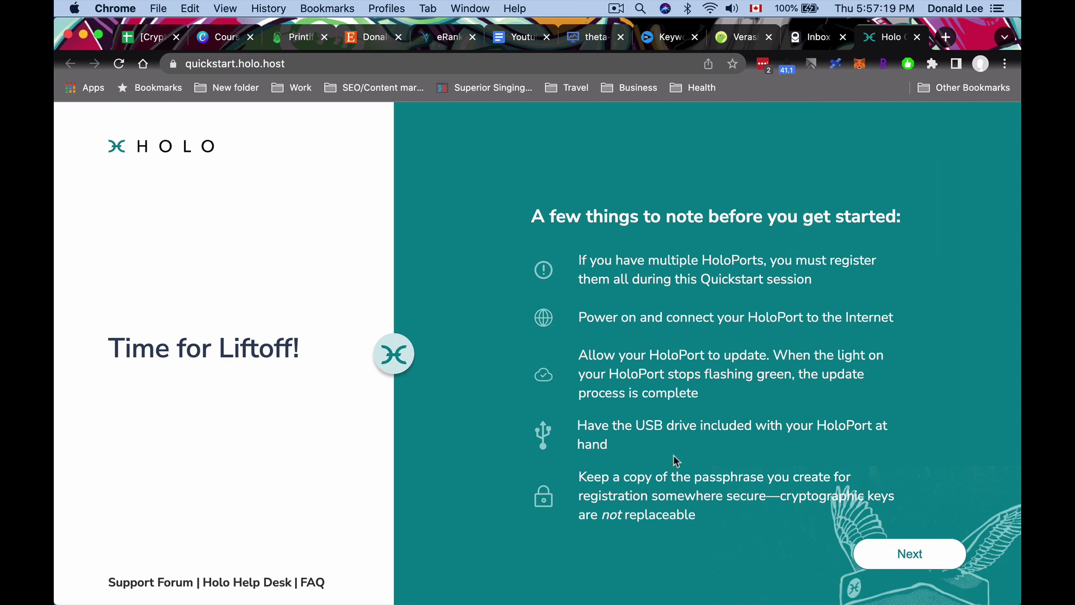
- Advance past the pre-start notes to the Step 1 Registration Code email field
{"action": "scroll", "coordinate": [674, 455], "scroll_direction": "down", "scroll_amount": 1}
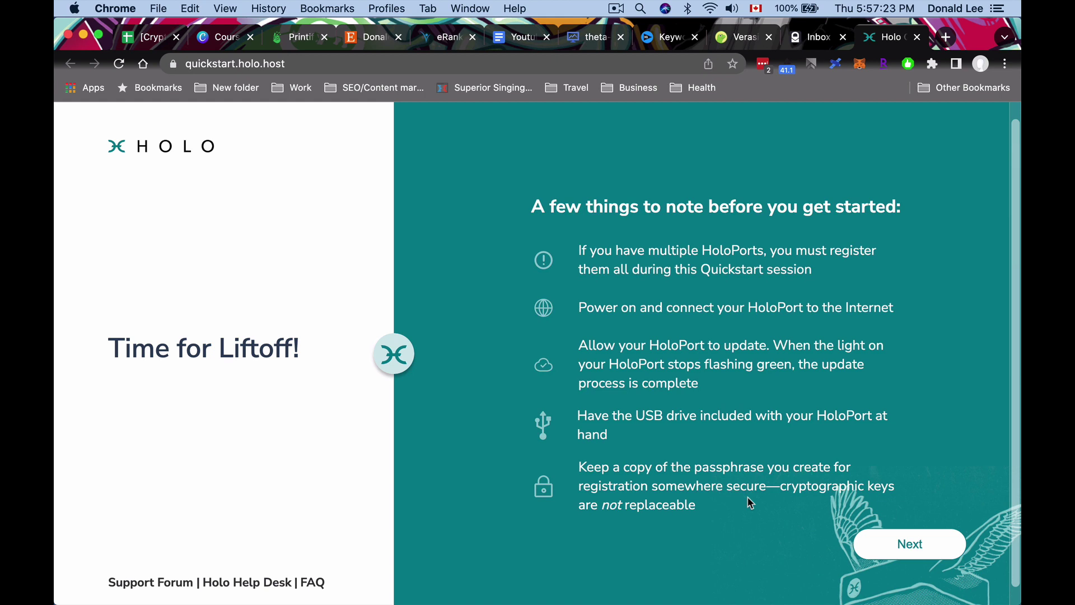
{"action": "left_click", "coordinate": [883, 551]}
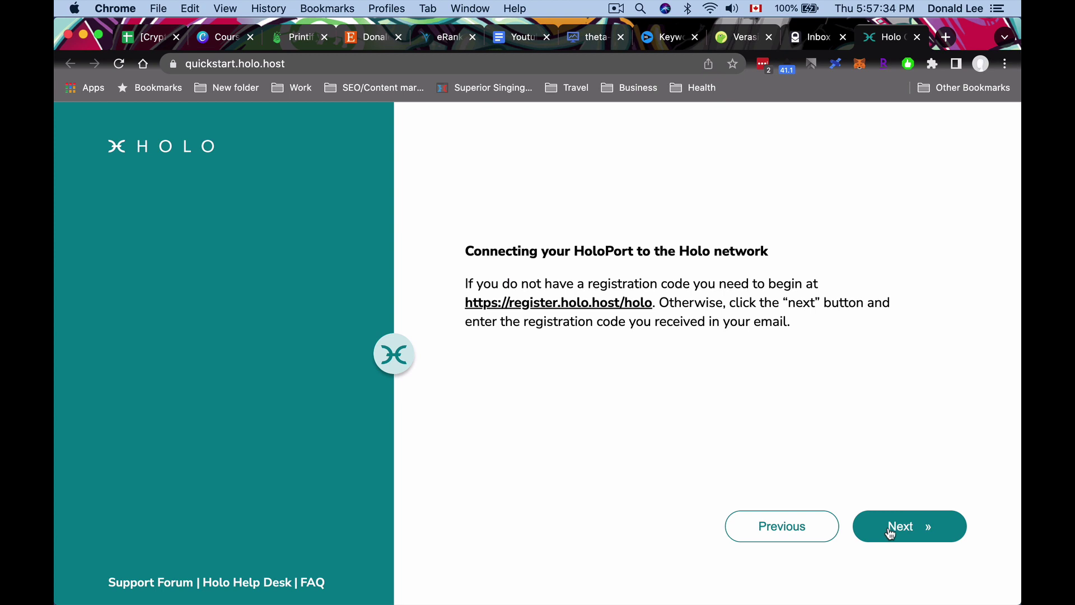
{"action": "left_click", "coordinate": [891, 532]}
{"action": "left_click", "coordinate": [566, 350]}
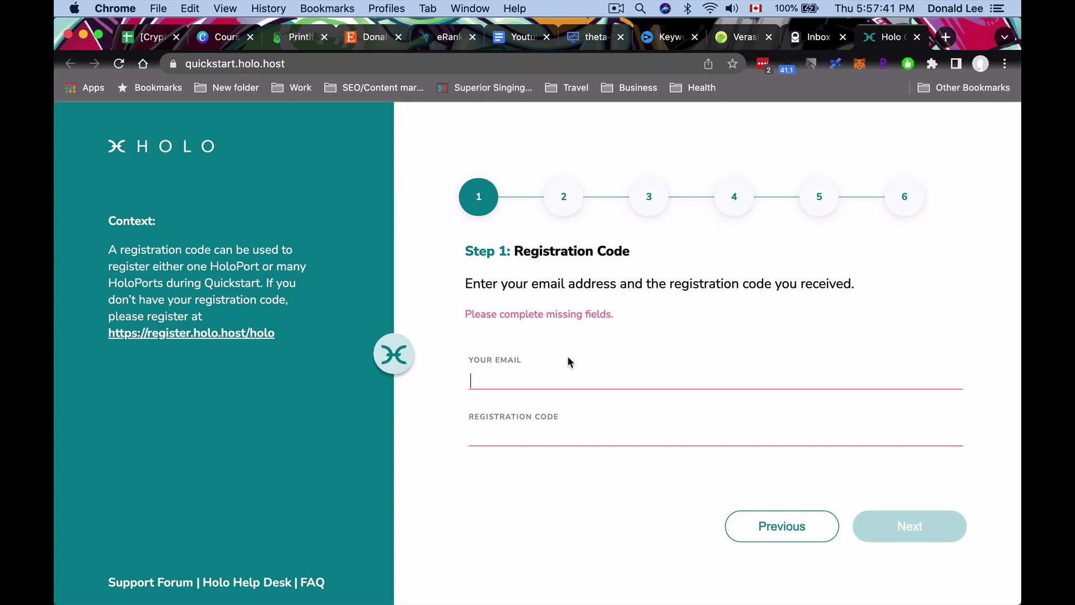
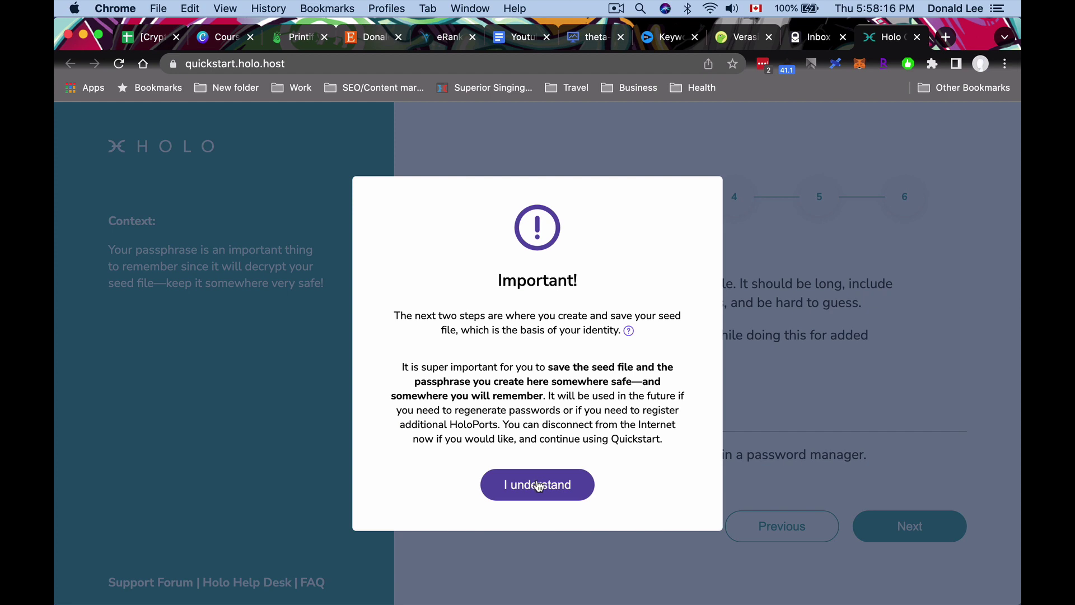
- Acknowledge the 'Important!' warning about saving the seed file and passphrase
{"action": "left_click", "coordinate": [539, 486]}
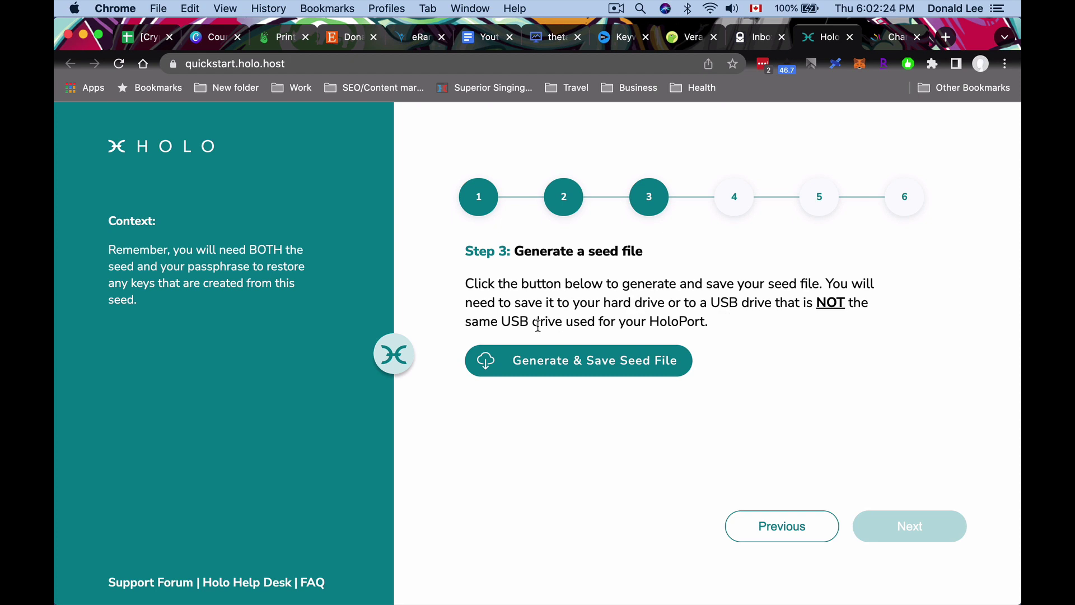
- Save master-seed.txt, then download and highlight the hp-primary-4vxry.json configuration file
{"action": "left_click", "coordinate": [563, 361]}
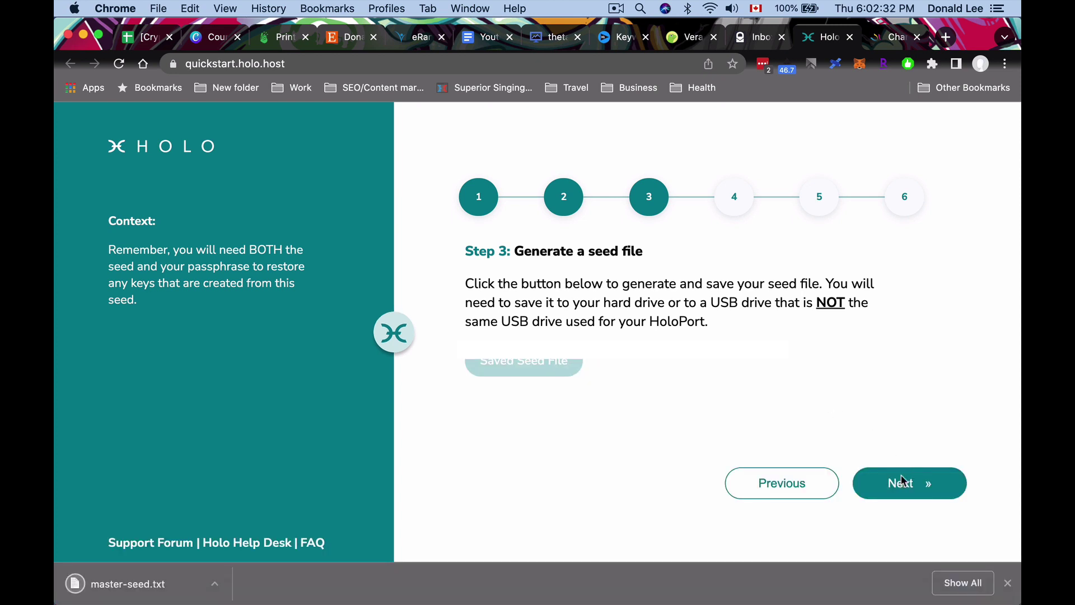
{"action": "left_click", "coordinate": [904, 477]}
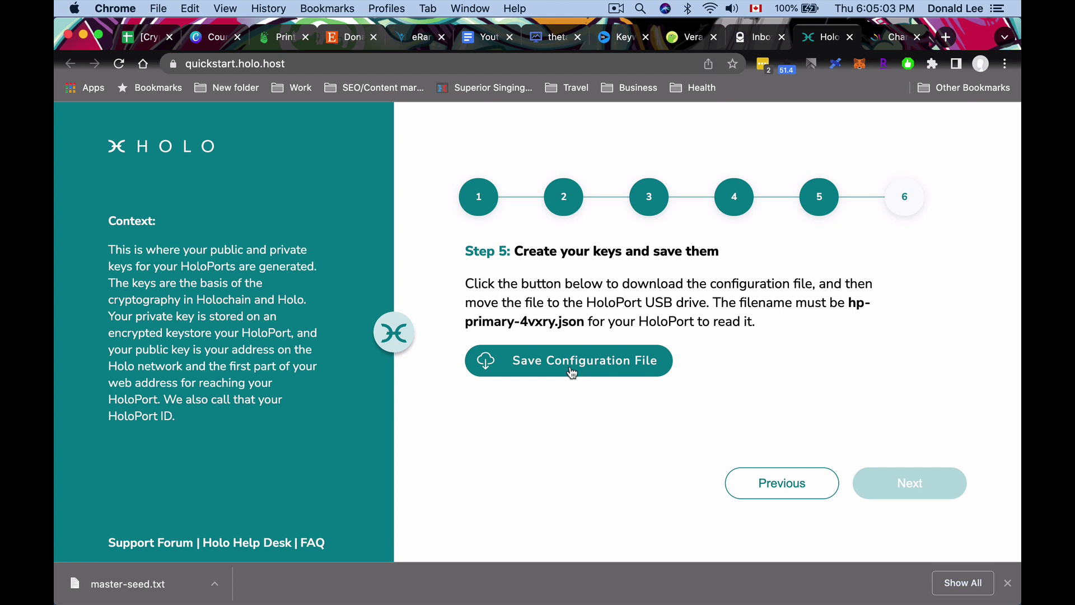
{"action": "left_click", "coordinate": [572, 373]}
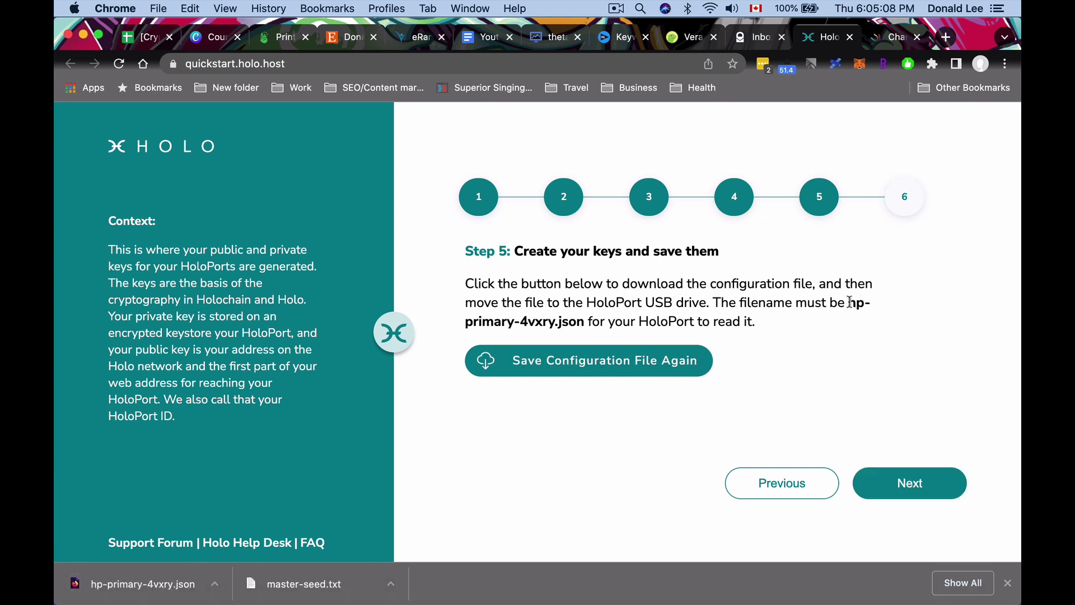
{"action": "left_click_drag", "start_coordinate": [849, 303], "coordinate": [585, 320]}
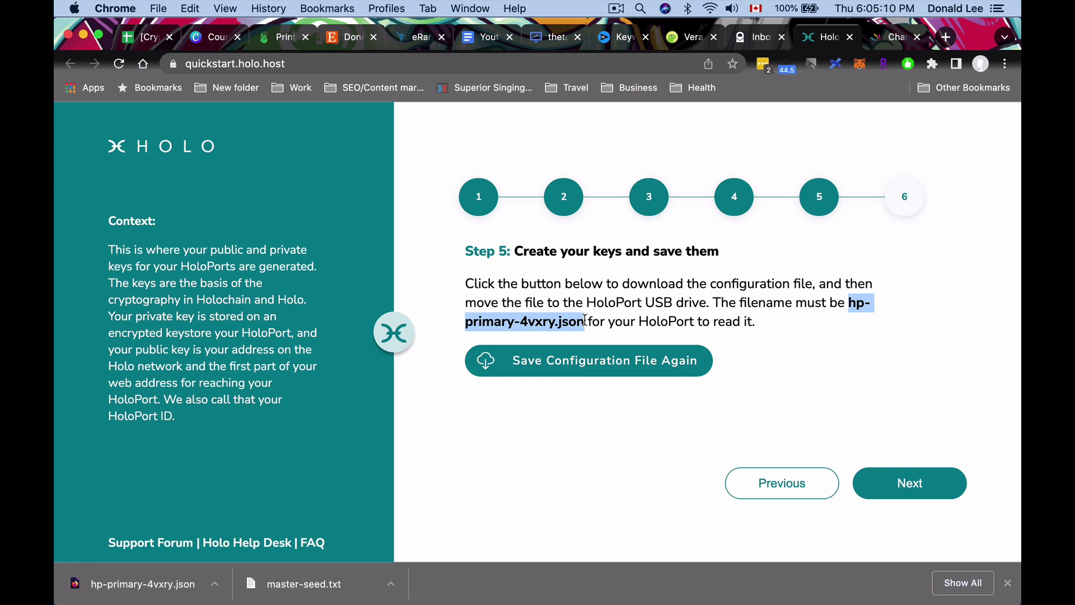
- Copy hp-primary-4vxry.json from Finder's Downloads folder onto the NO NAME USB drive
{"action": "left_click", "coordinate": [585, 320]}
{"action": "key", "text": "super+Tab"}
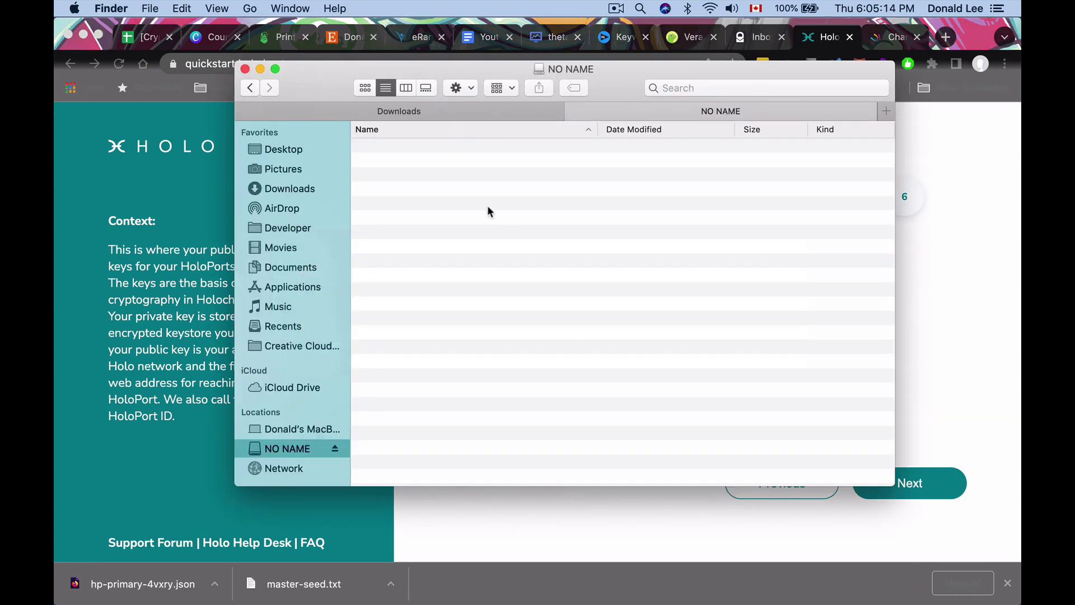
{"action": "left_click", "coordinate": [503, 111]}
{"action": "left_click", "coordinate": [396, 516]}
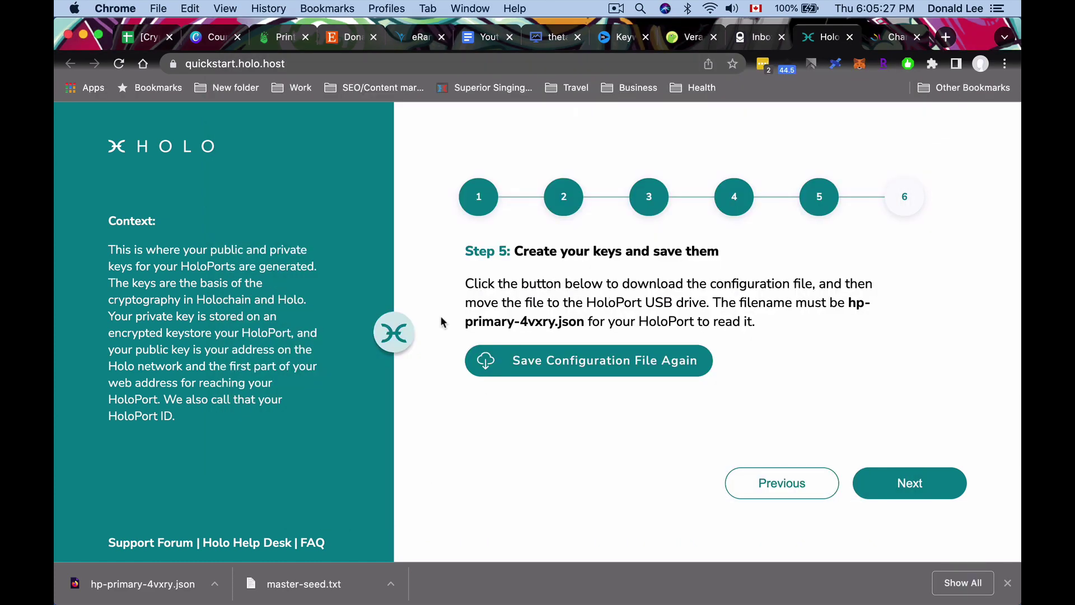
{"action": "key", "text": "super+Tab"}
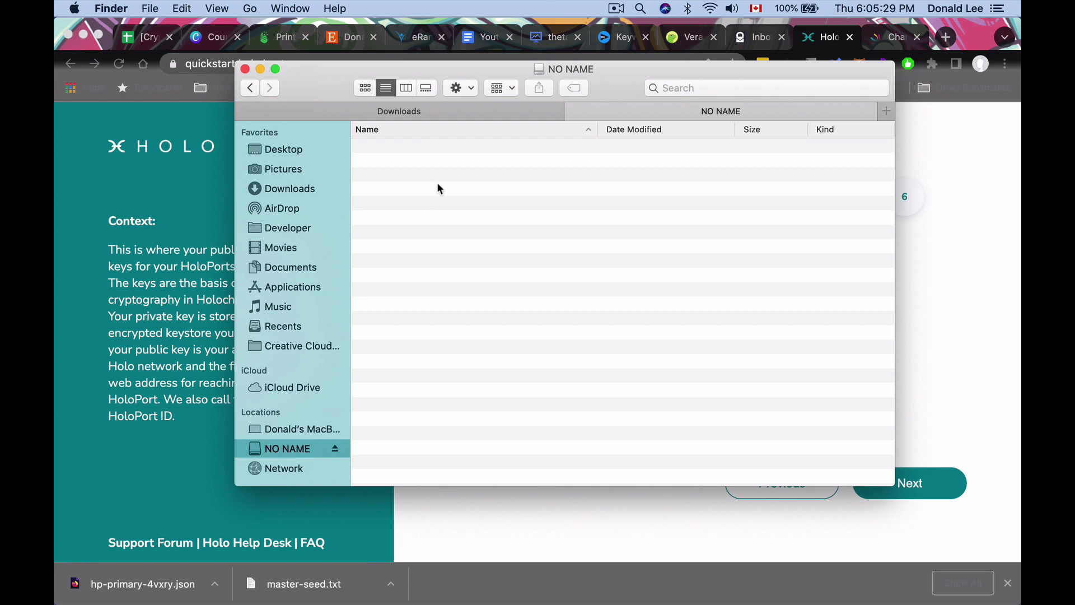
{"action": "left_click", "coordinate": [477, 112]}
{"action": "left_click_drag", "start_coordinate": [457, 146], "coordinate": [587, 153]}
{"action": "left_click", "coordinate": [922, 398]}
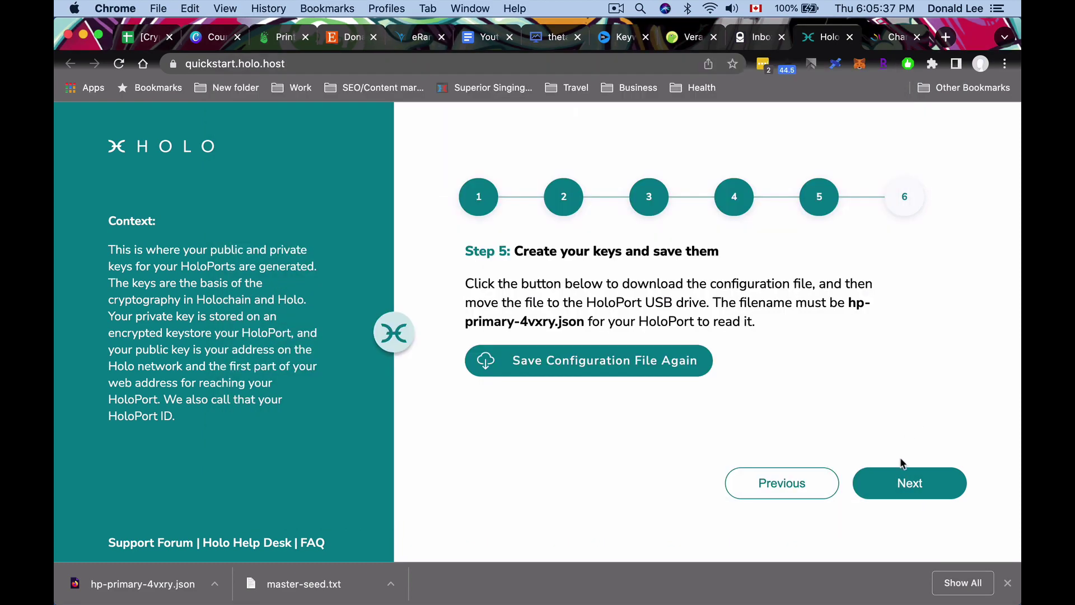
- Advance to Step 6, Connect to the Holo Network, and review its connection instructions
{"action": "left_click", "coordinate": [900, 485]}
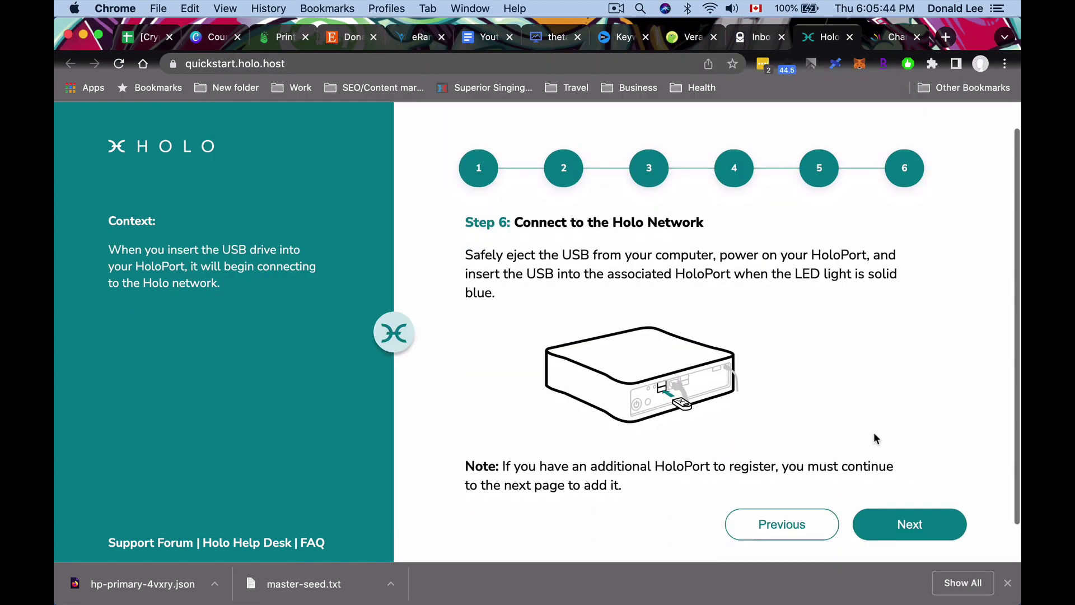
{"action": "scroll", "coordinate": [874, 432], "scroll_direction": "down", "scroll_amount": 1}
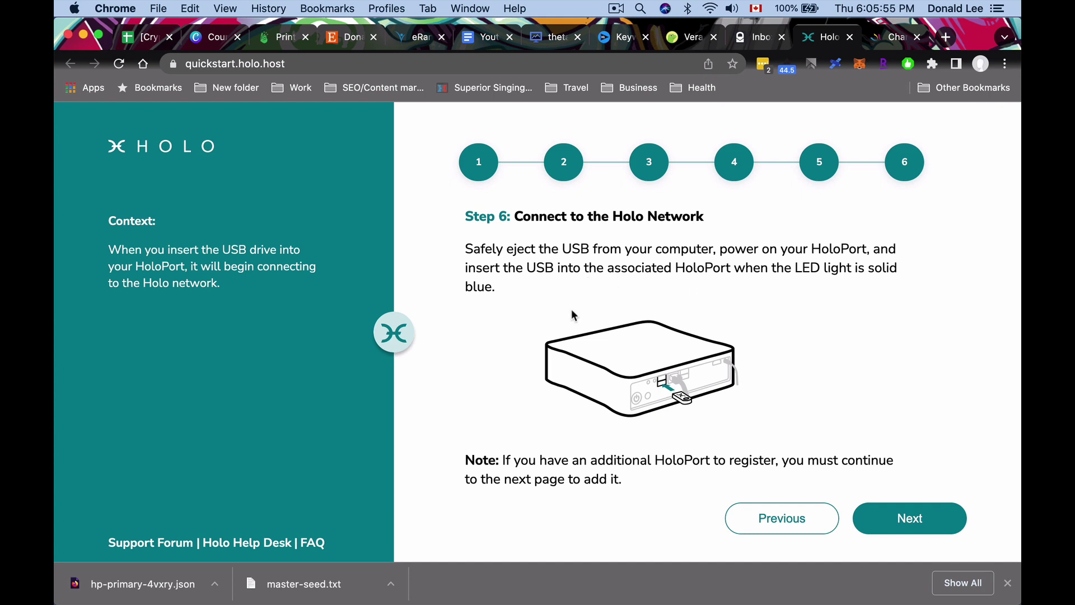
{"action": "scroll", "coordinate": [570, 344], "scroll_direction": "down", "scroll_amount": 1}
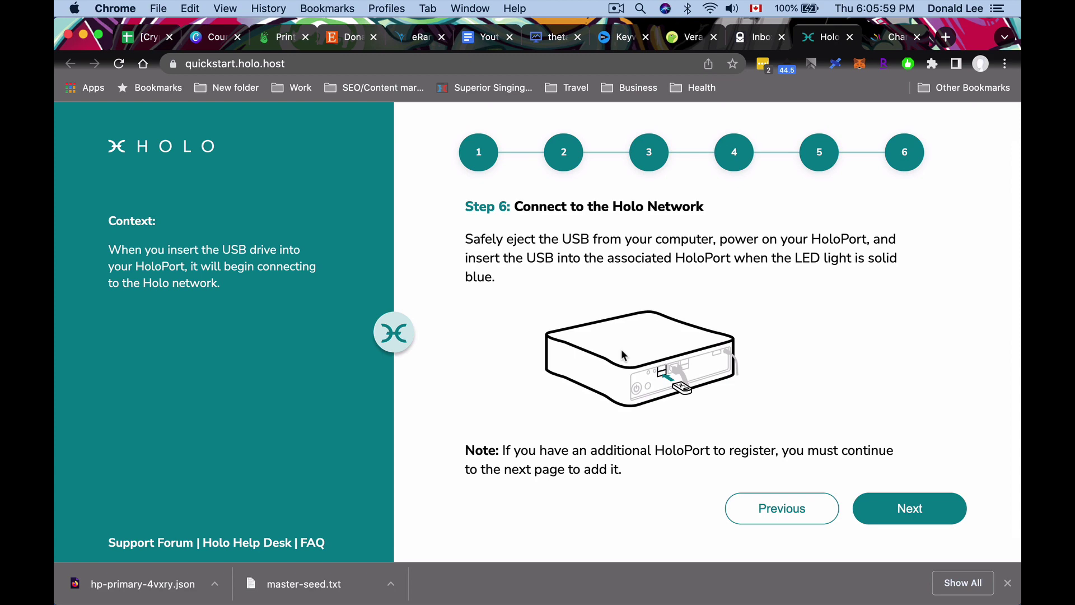
{"action": "key", "text": "super+Tab"}
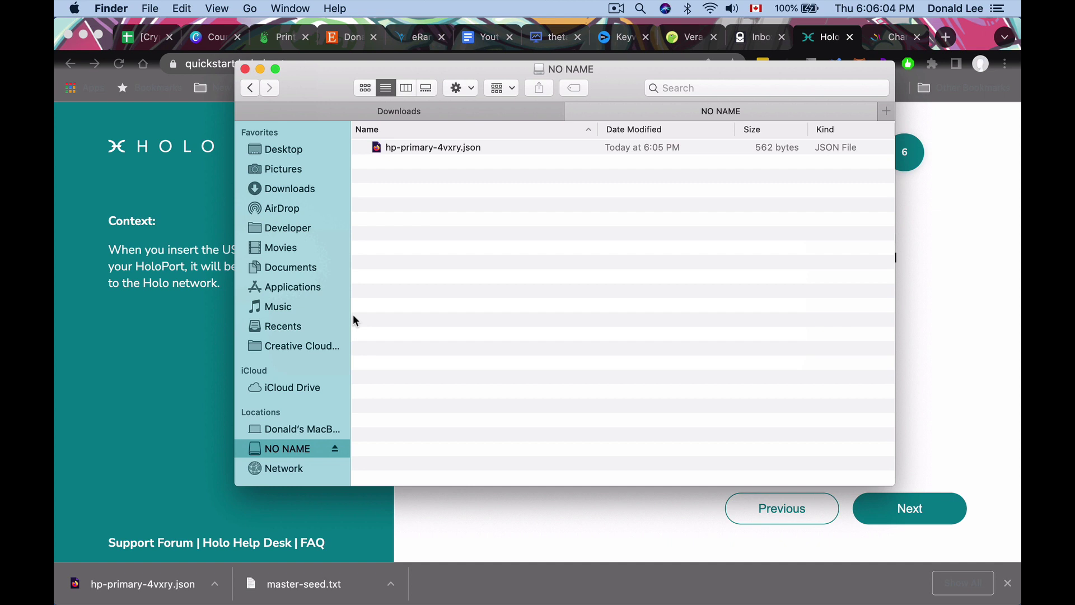
- Eject the NO NAME USB drive from the Finder sidebar
{"action": "left_click", "coordinate": [335, 450]}
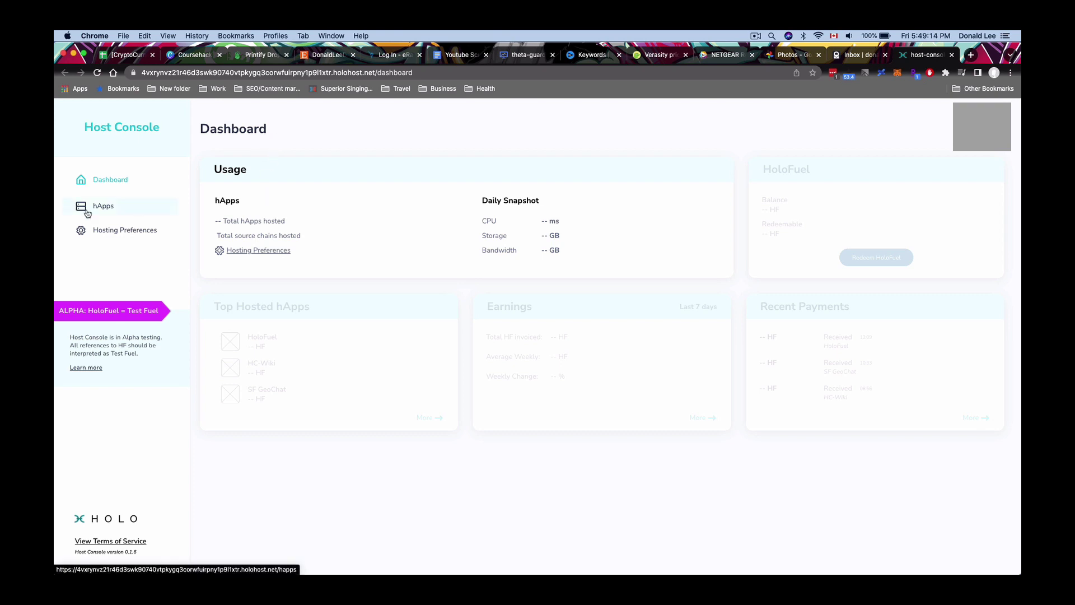
{"action": "left_click", "coordinate": [108, 209]}
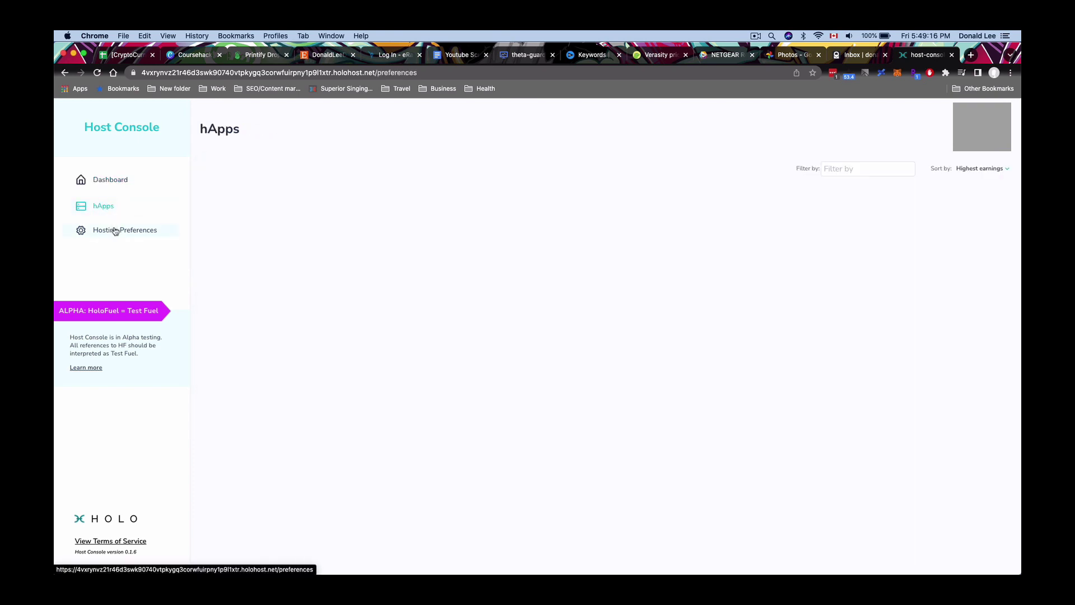
{"action": "left_click", "coordinate": [116, 229]}
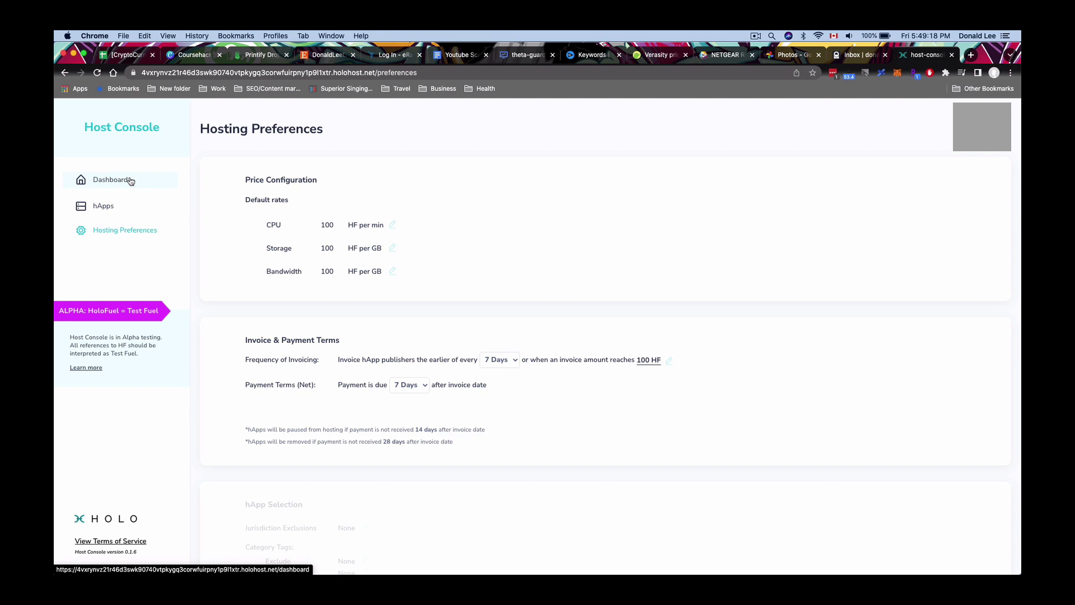
{"action": "left_click", "coordinate": [130, 180]}
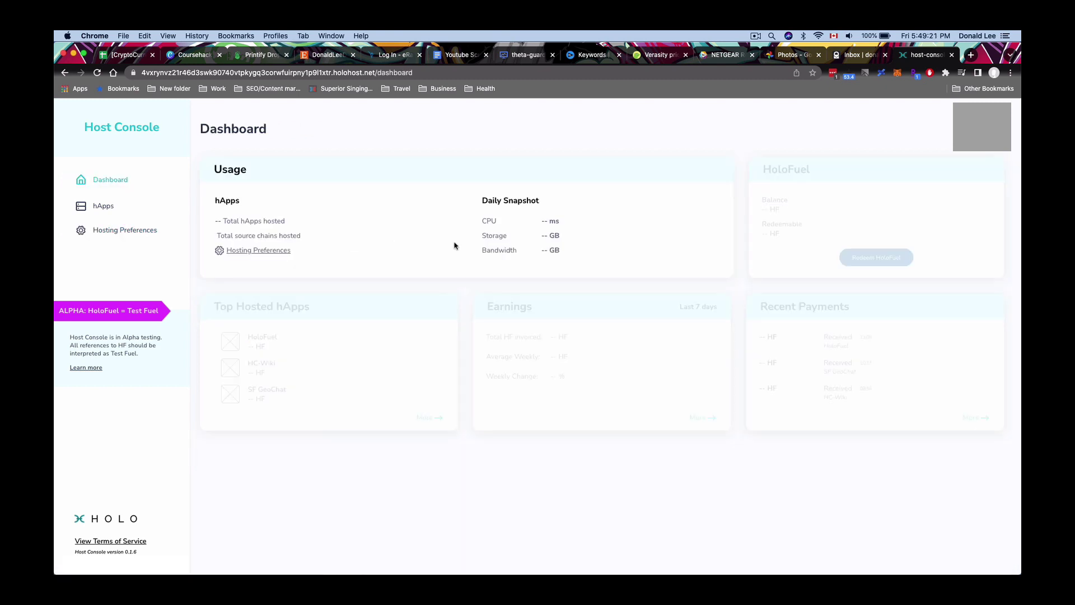